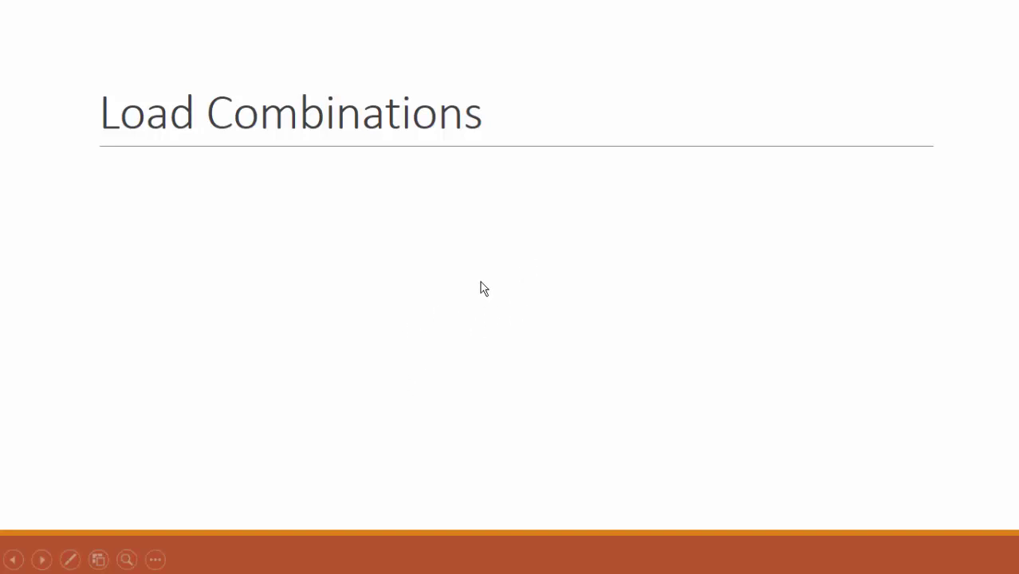
left_click(566, 261)
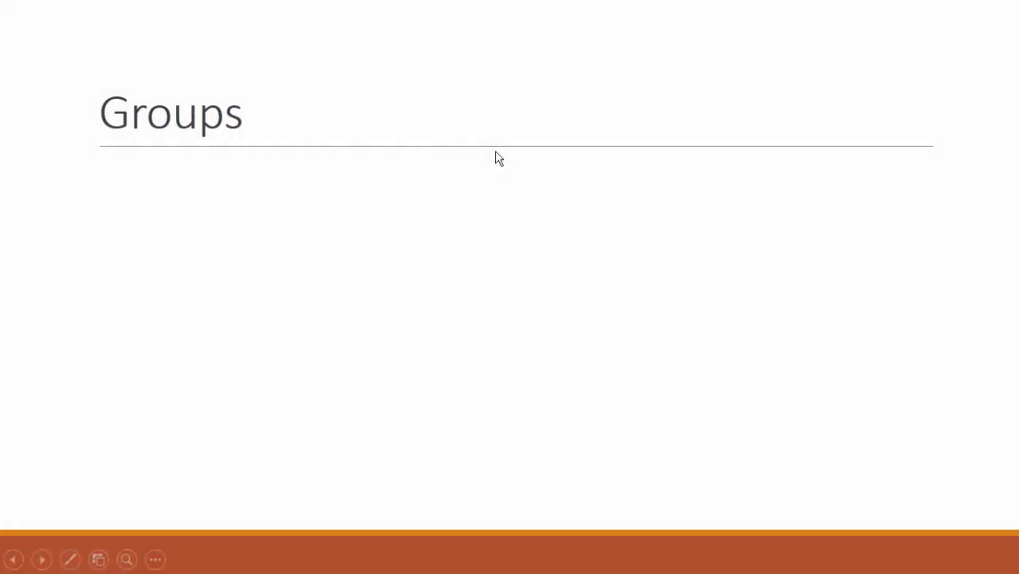
left_click(500, 192)
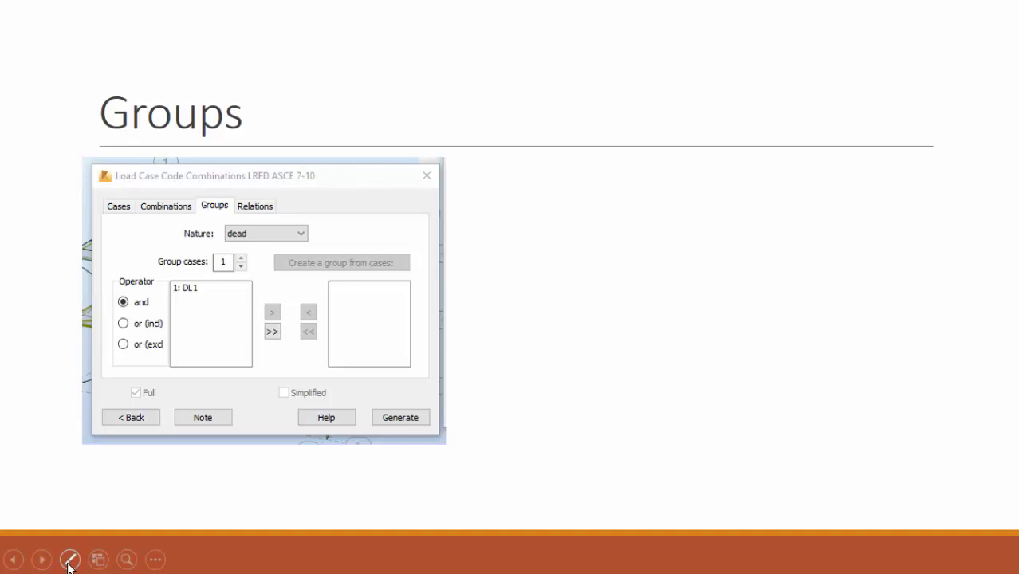
left_click(70, 559)
left_click(63, 442)
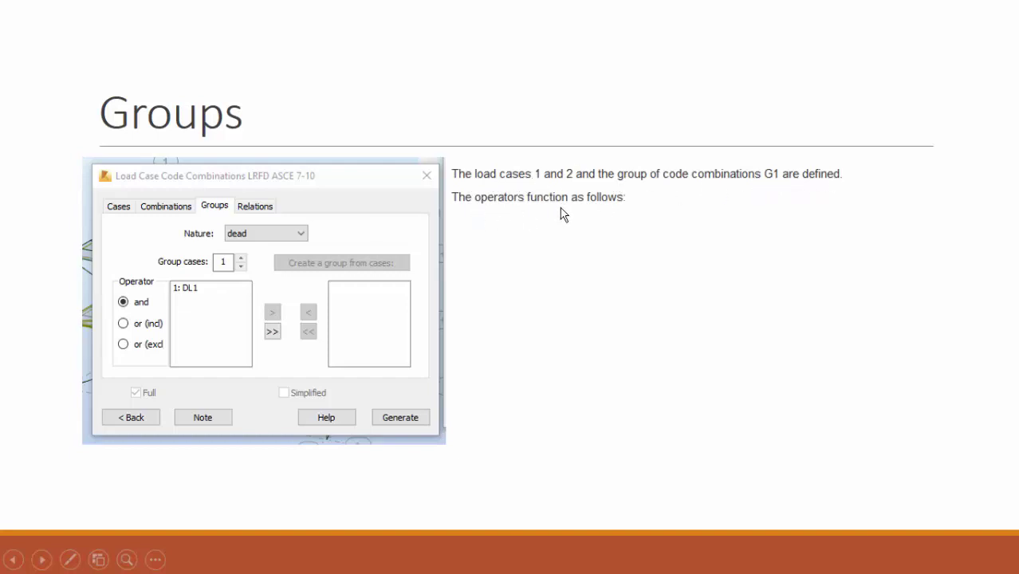
left_click(533, 317)
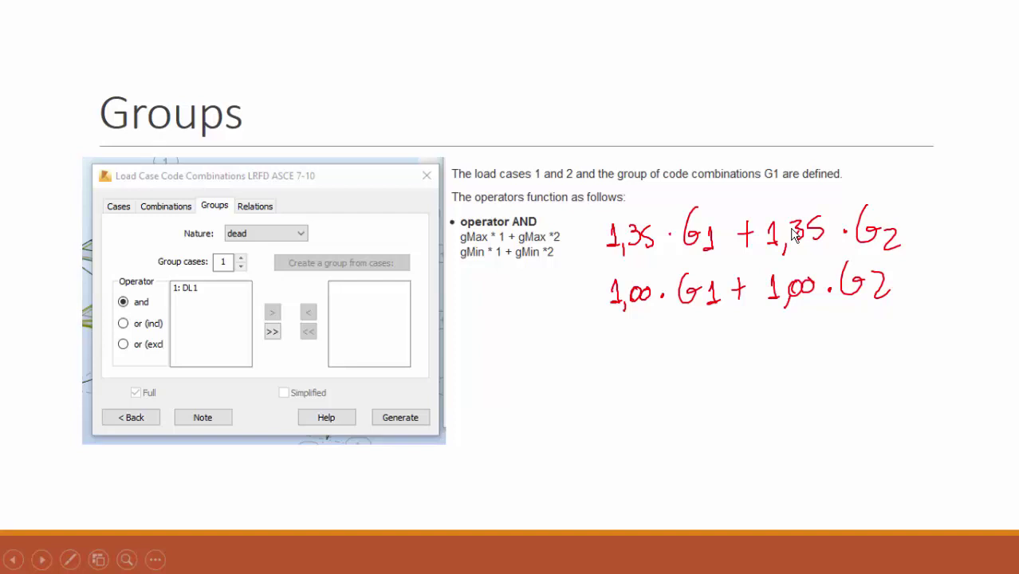
key("Right")
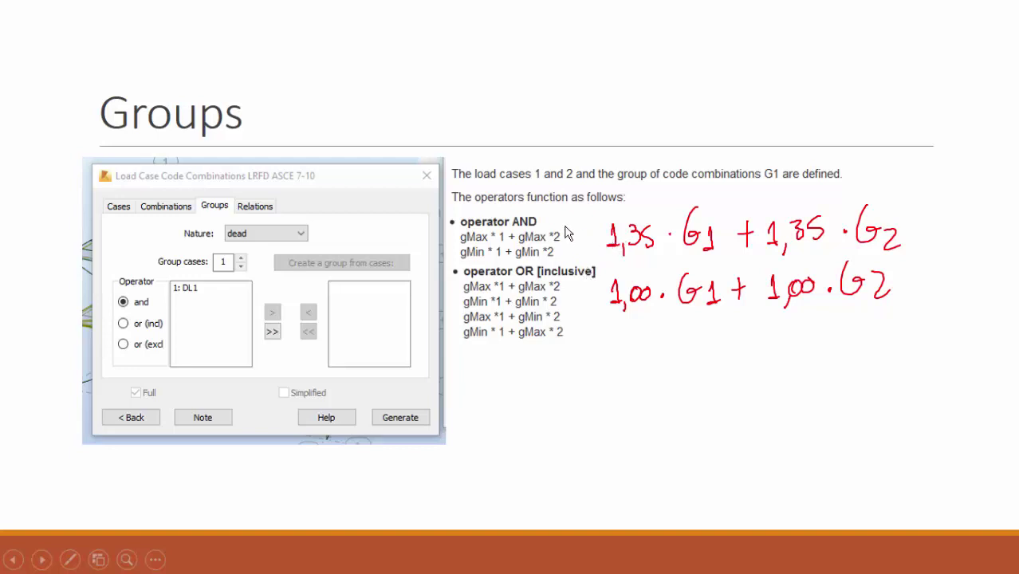
key("Right")
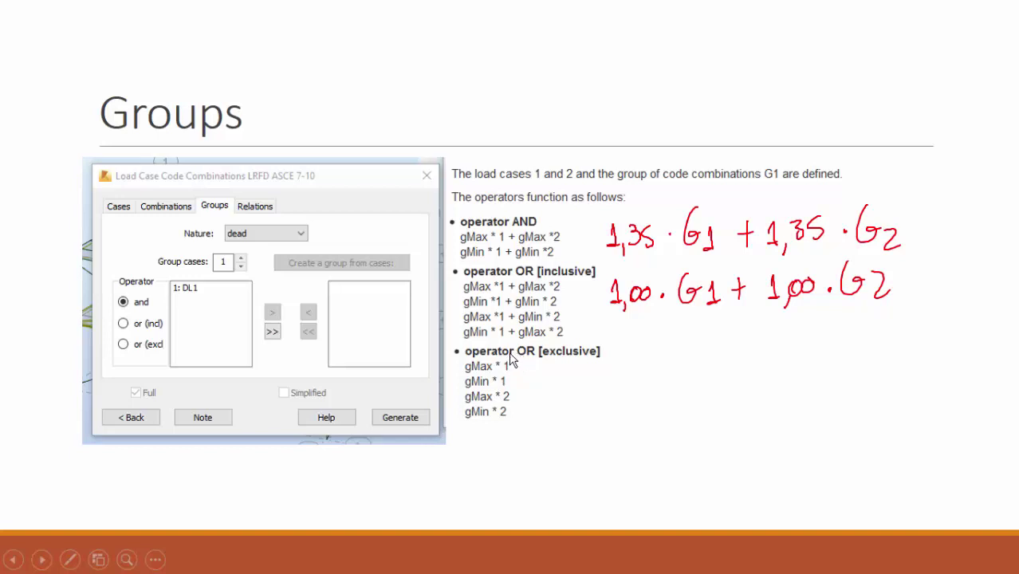
key("e")
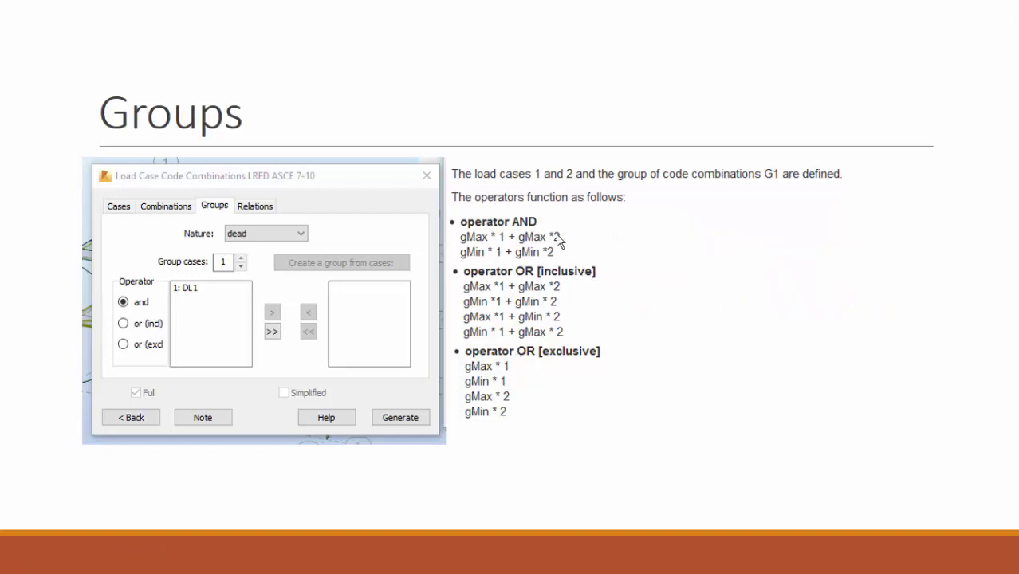
left_click(562, 234)
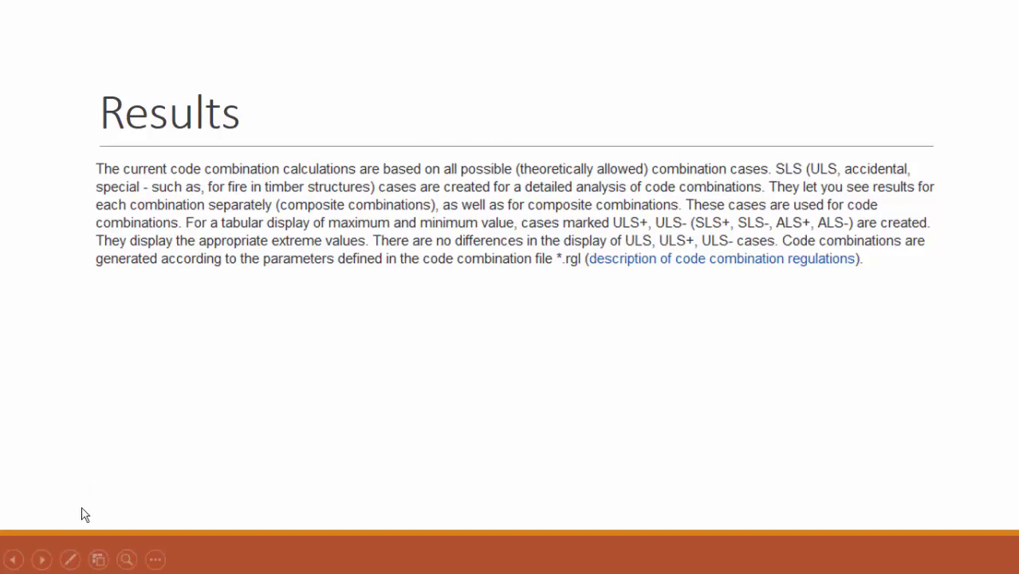
left_click(70, 563)
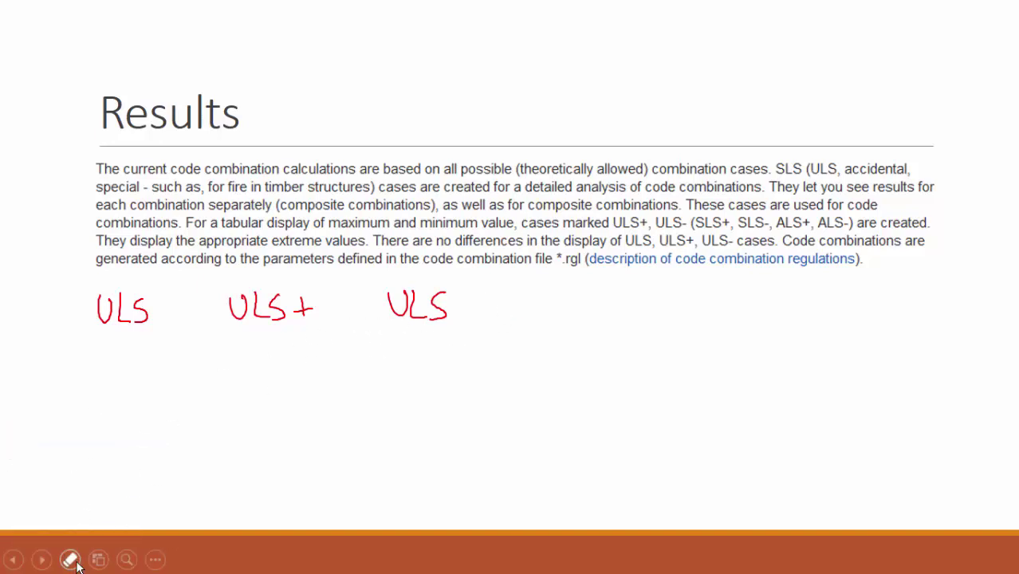
left_click(70, 560)
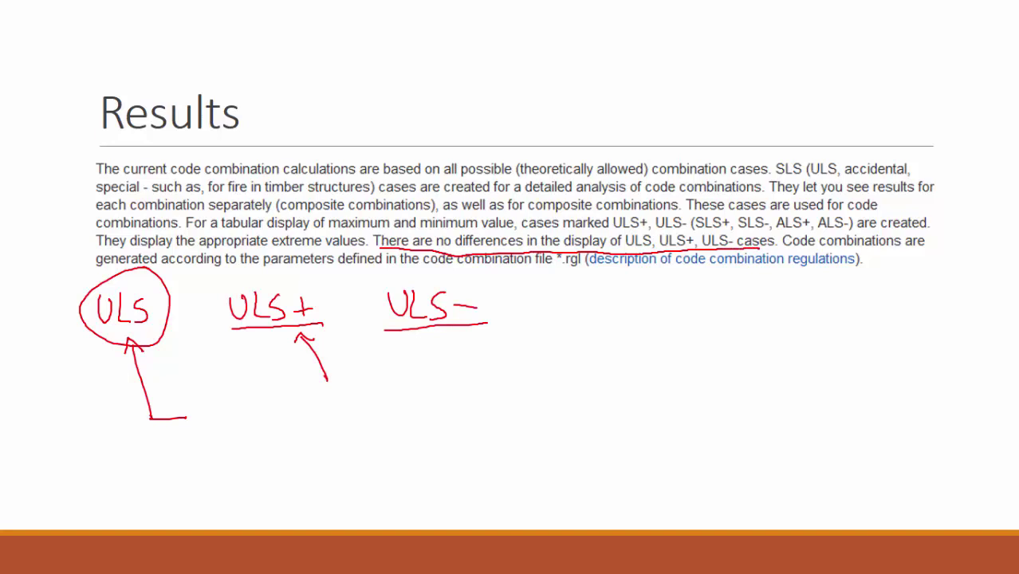
mouse_move(409, 346)
left_mouse_down()
mouse_move(393, 393)
mouse_move(417, 354)
left_mouse_up()
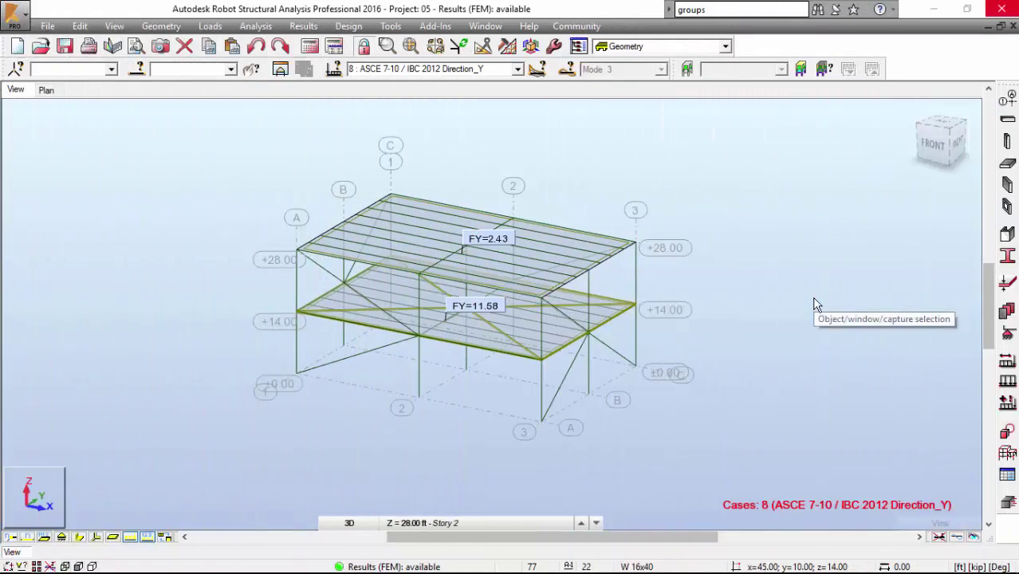
left_click(209, 26)
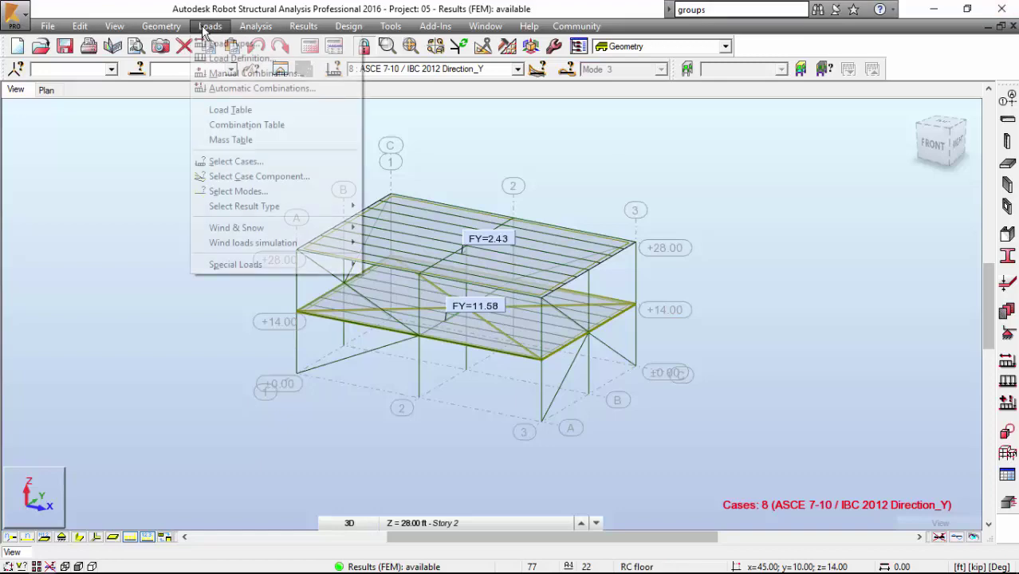
left_click(206, 91)
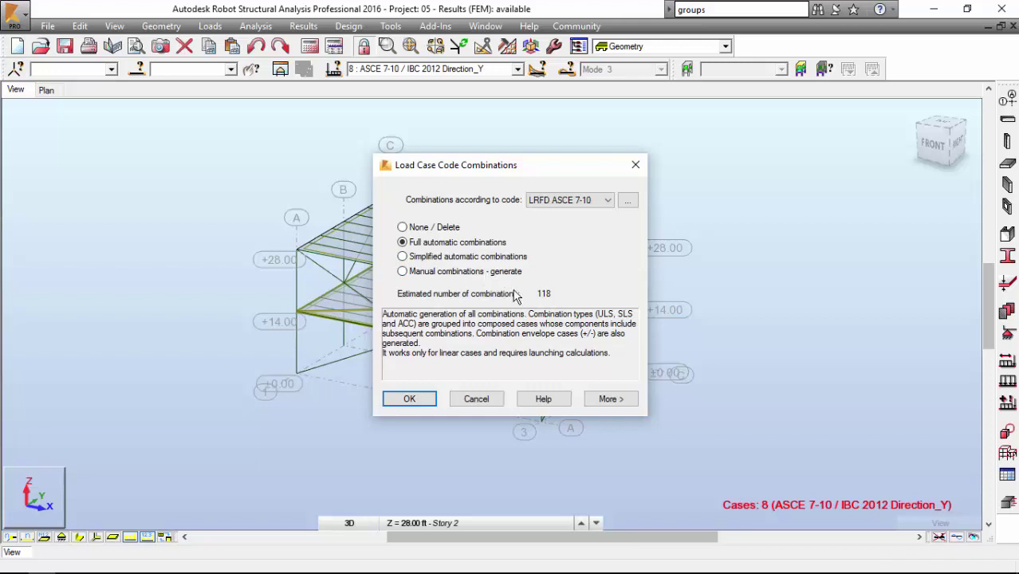
left_click(493, 401)
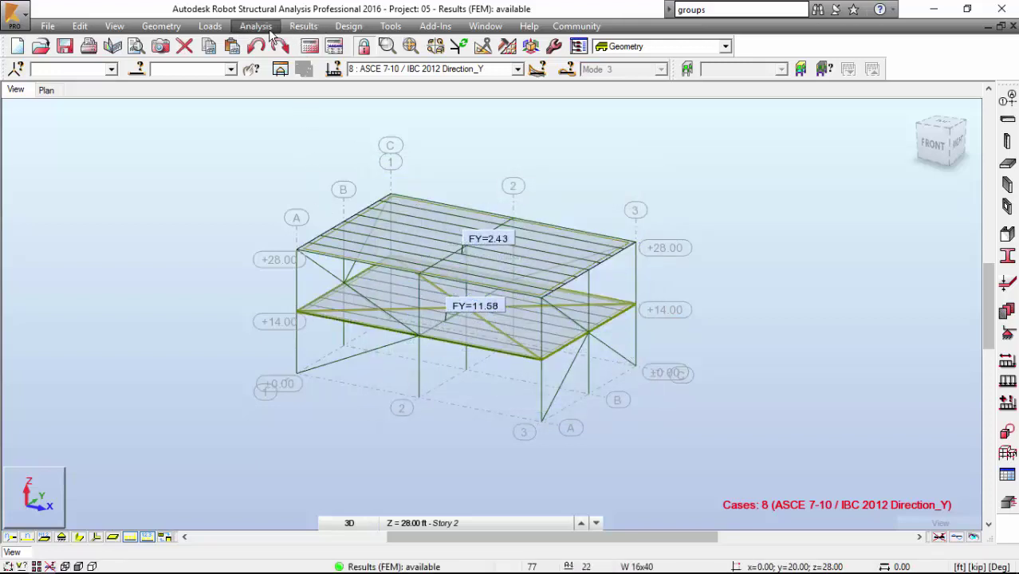
Set the automatic load combinations to "Manual combinations - generate" and include the SLS combinations in addition to ULS.
left_click(213, 29)
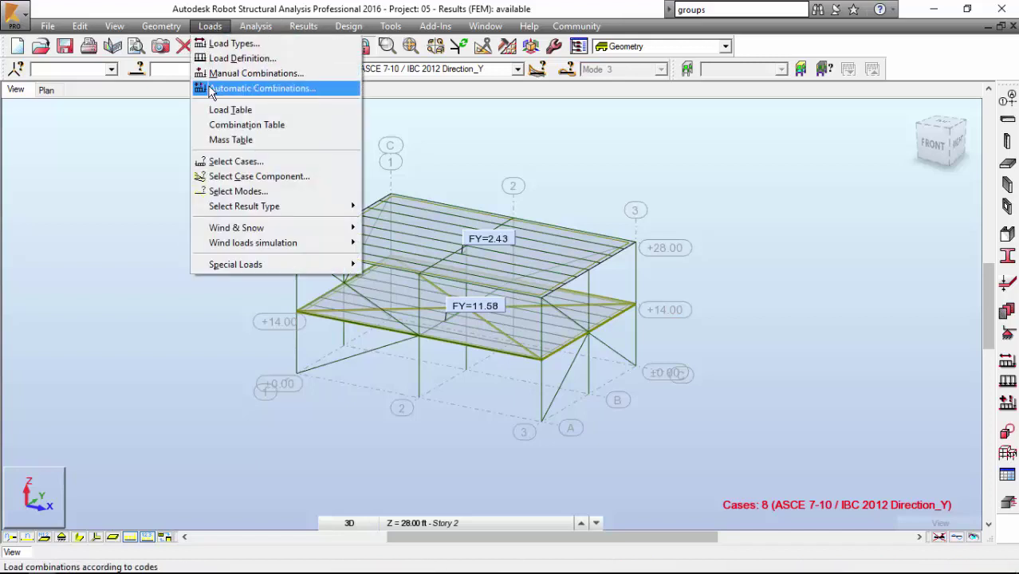
left_click(263, 87)
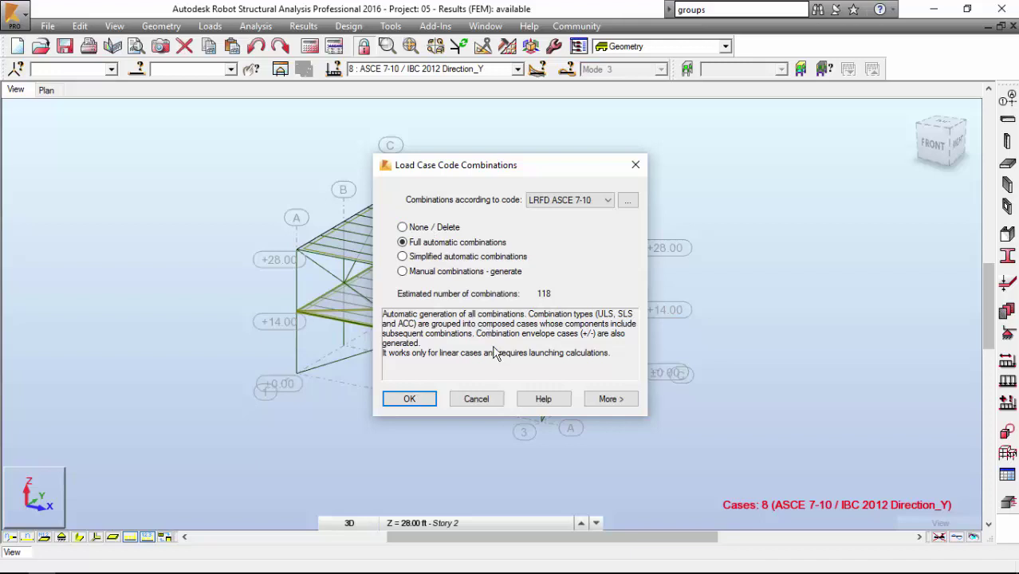
left_click(429, 272)
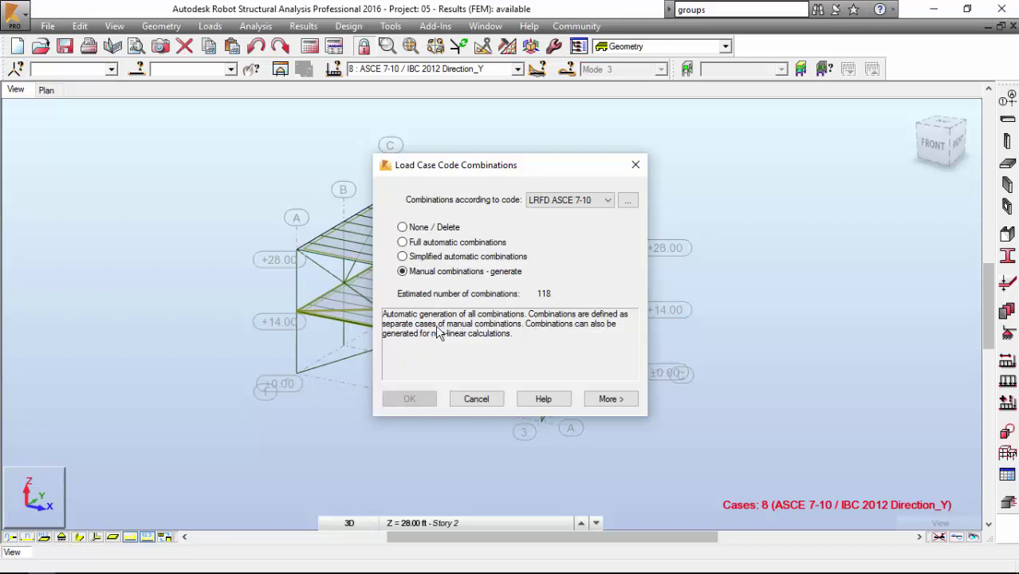
left_click(610, 399)
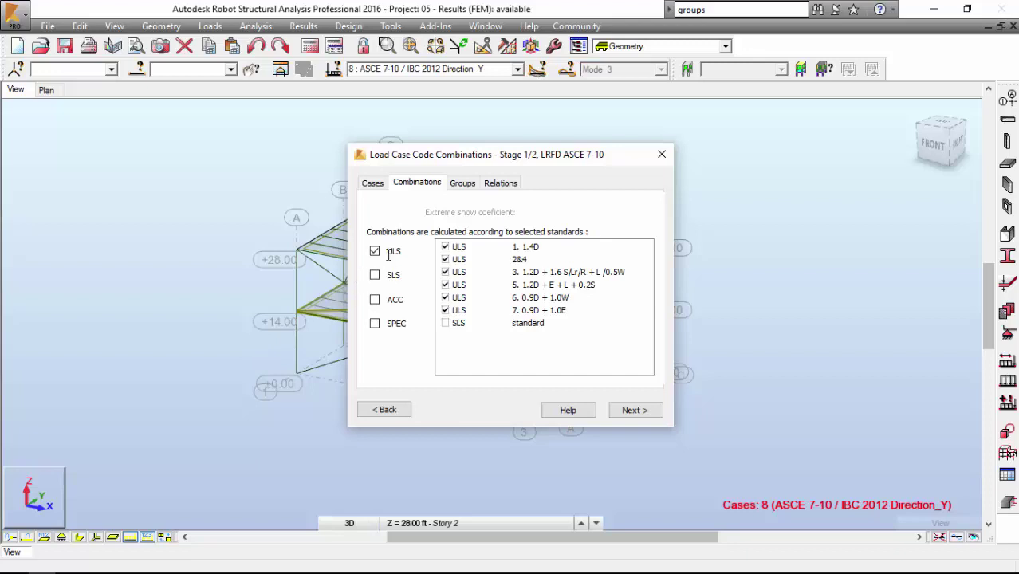
left_click(375, 276)
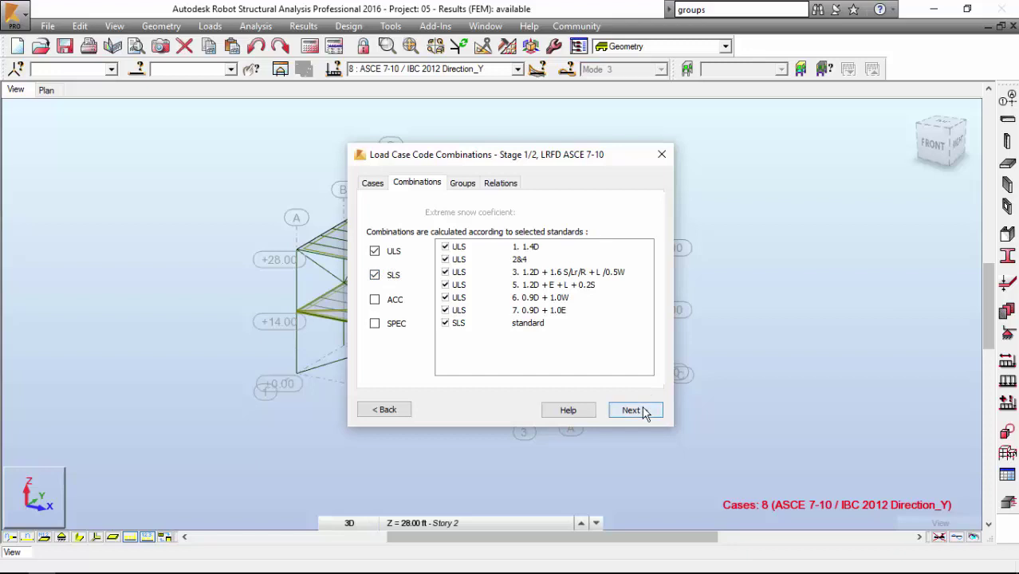
Examine the group cases and their operators for the live, wind and seismic load natures.
left_click(456, 189)
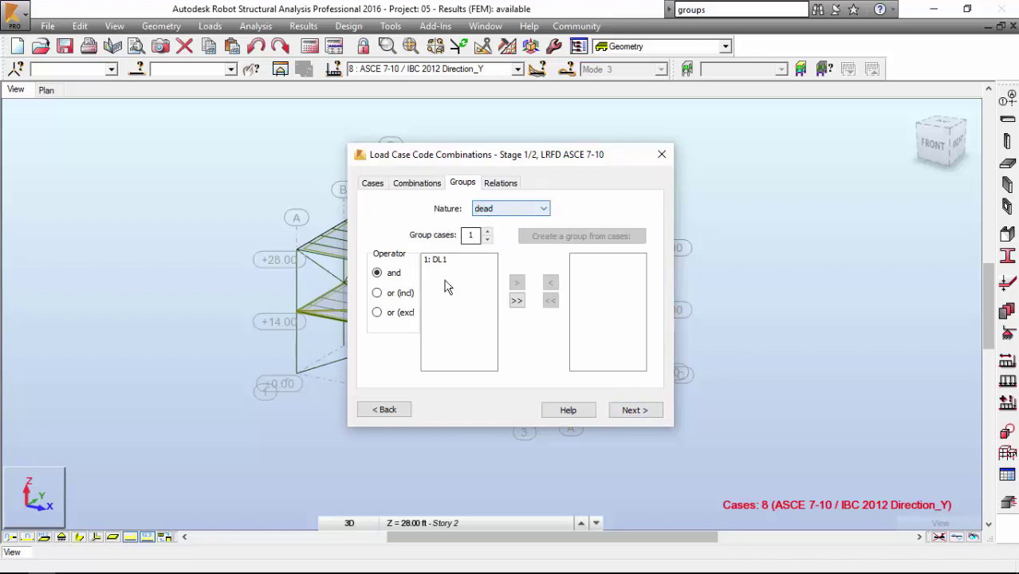
left_click(510, 208)
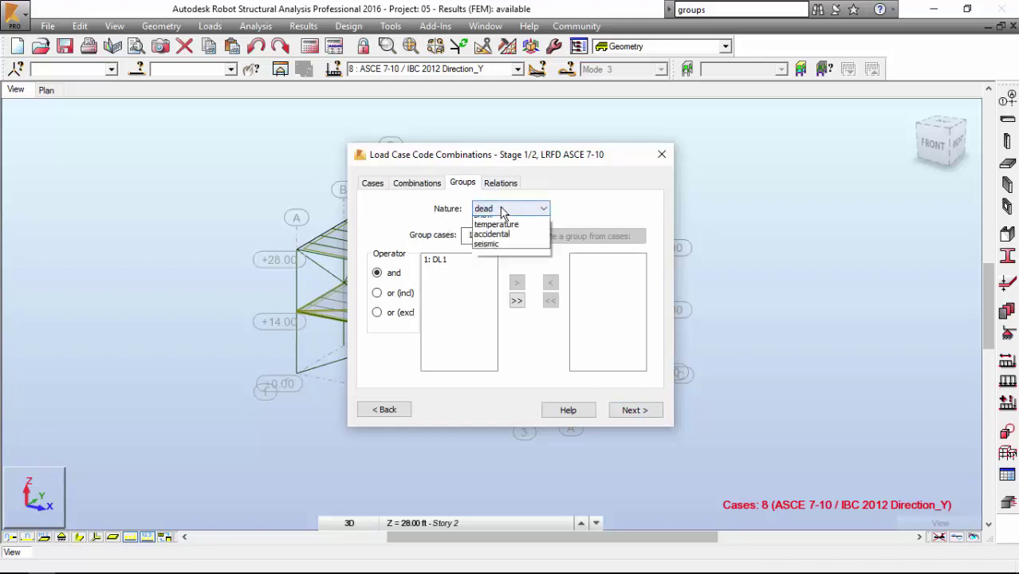
left_click(493, 232)
left_click(495, 210)
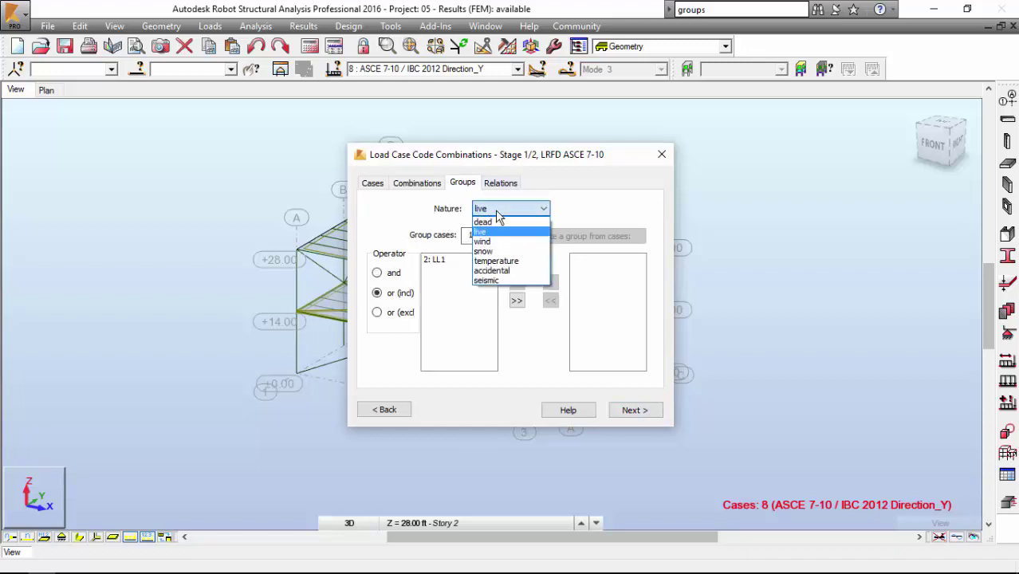
left_click(493, 242)
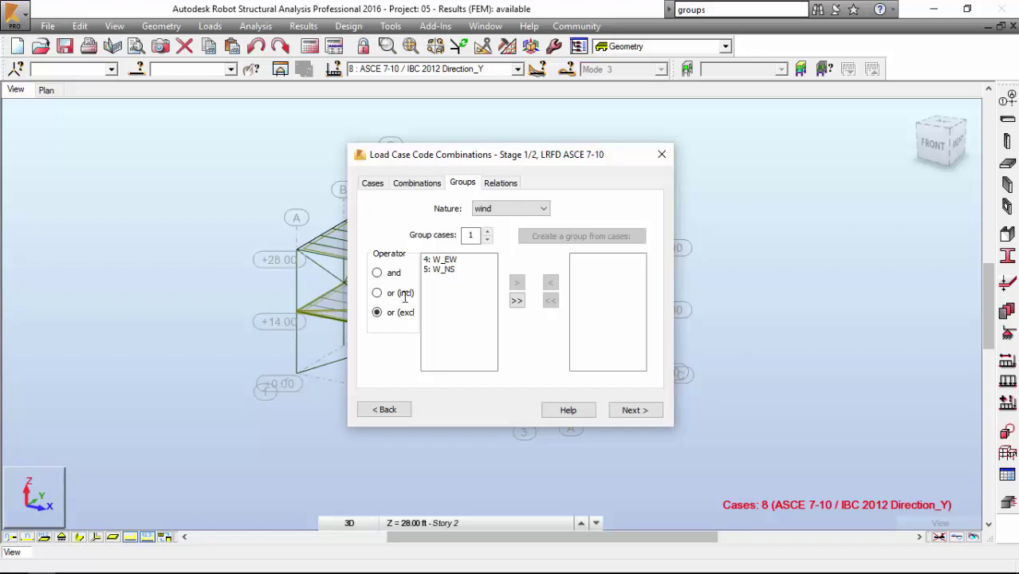
left_click(518, 209)
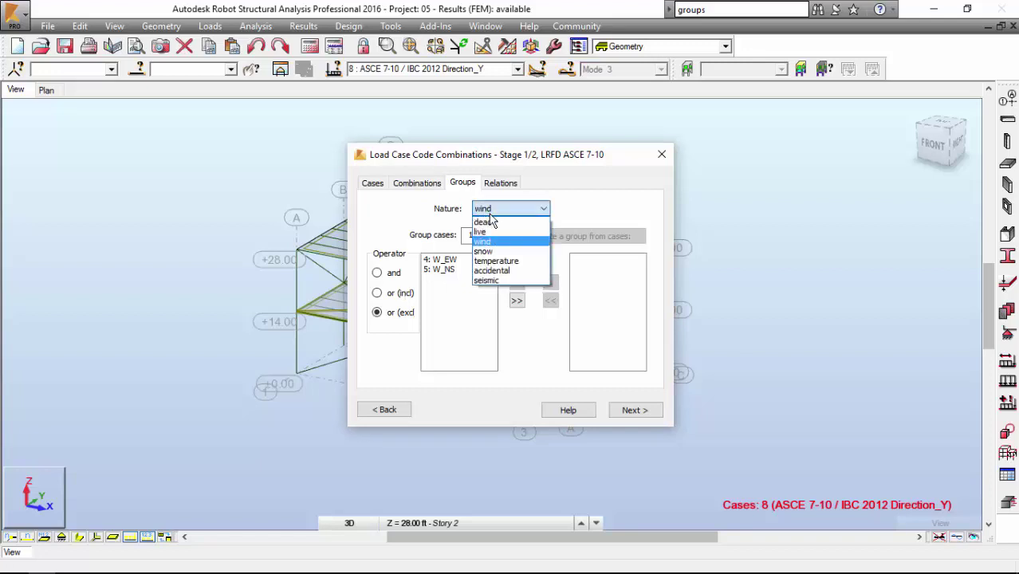
left_click(486, 282)
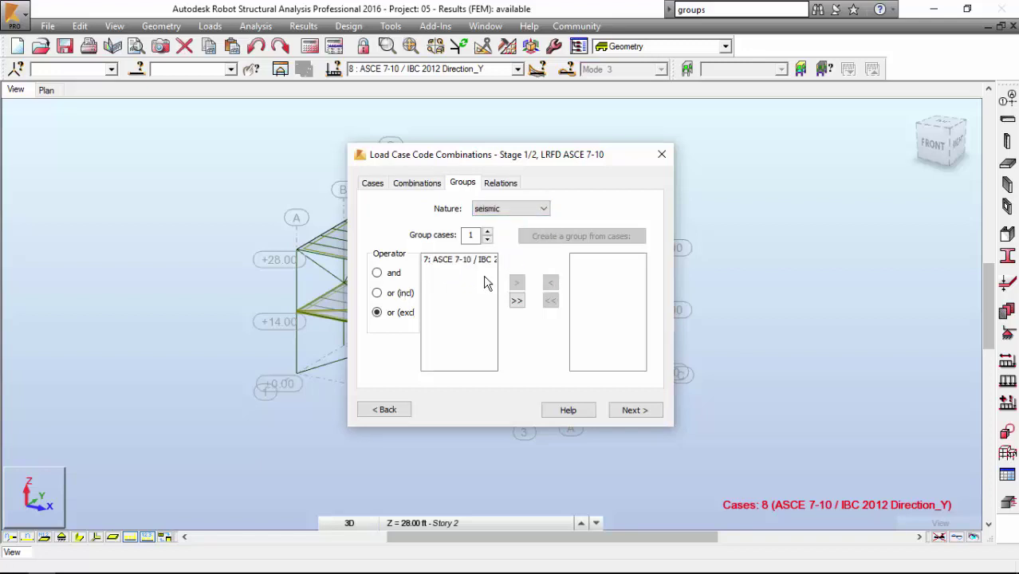
left_click(488, 234)
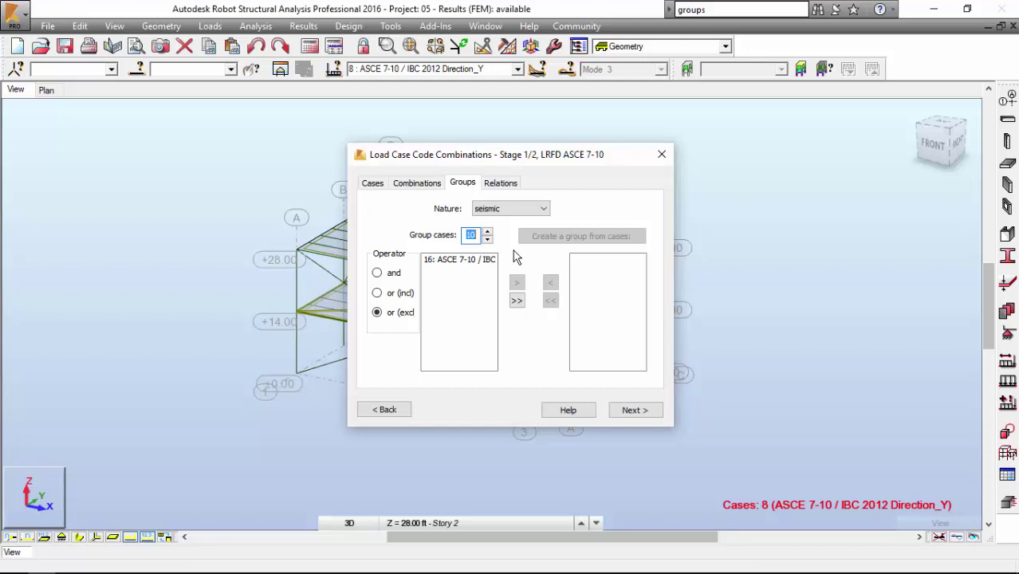
Examine the relations defined between the load case groups of seismic nature.
left_click(510, 183)
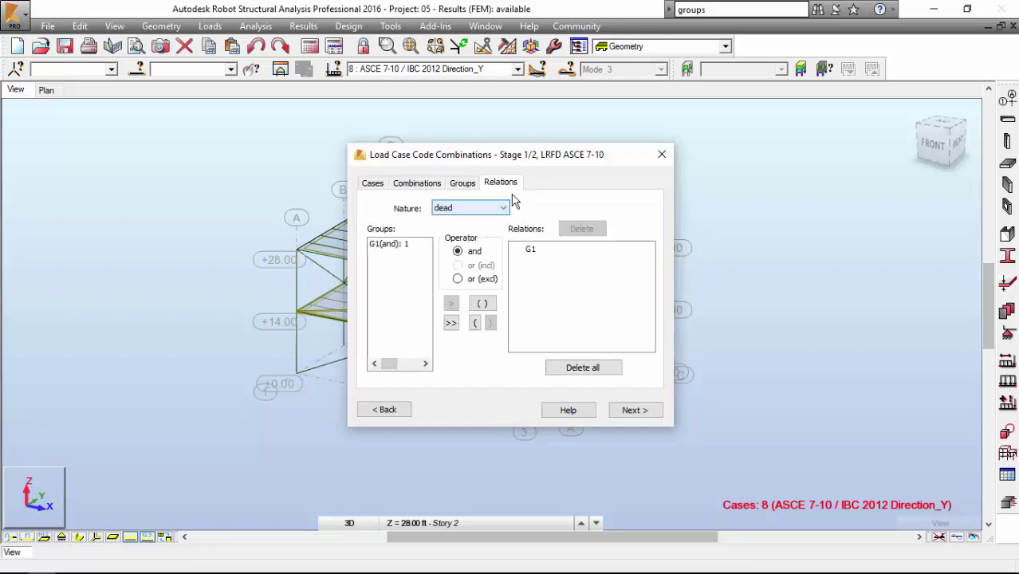
left_click(486, 208)
left_click(447, 279)
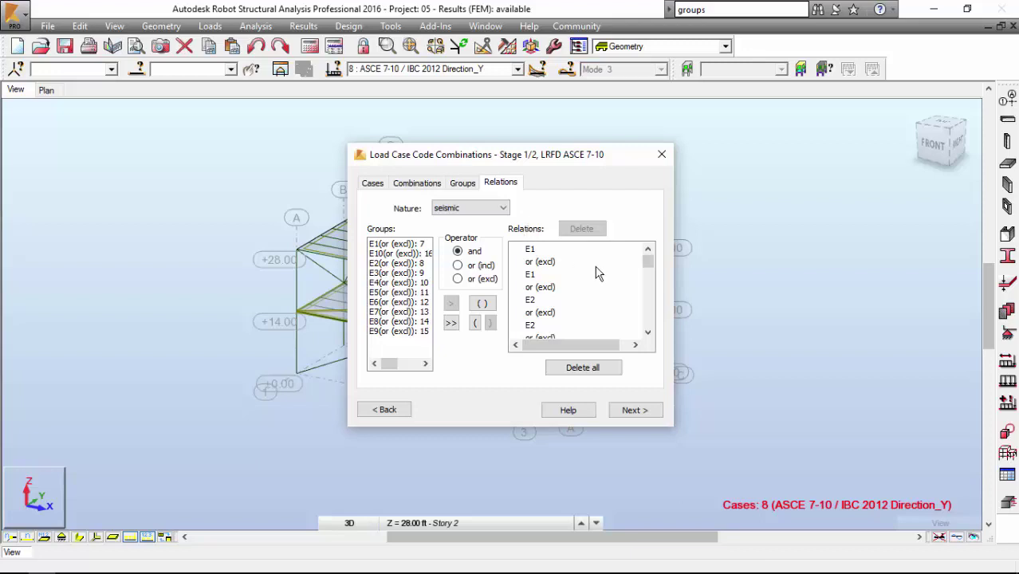
left_click(648, 333)
left_click(648, 333)
left_click(648, 334)
left_click(647, 333)
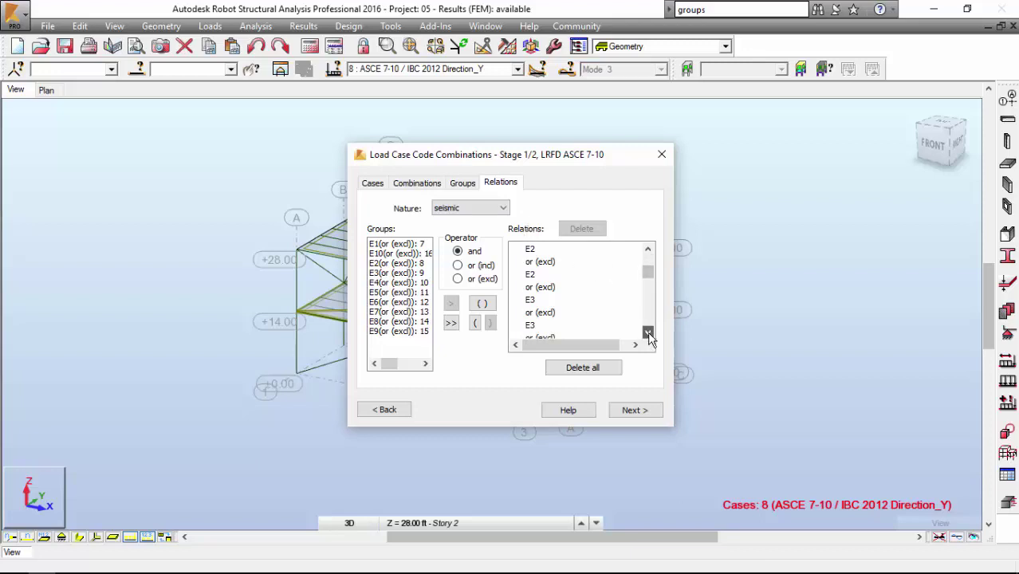
left_click(648, 333)
left_click(647, 333)
left_click(647, 334)
left_click(648, 333)
left_click(647, 333)
left_click(647, 333)
left_click(648, 333)
left_click(647, 334)
left_click(648, 333)
left_click(461, 185)
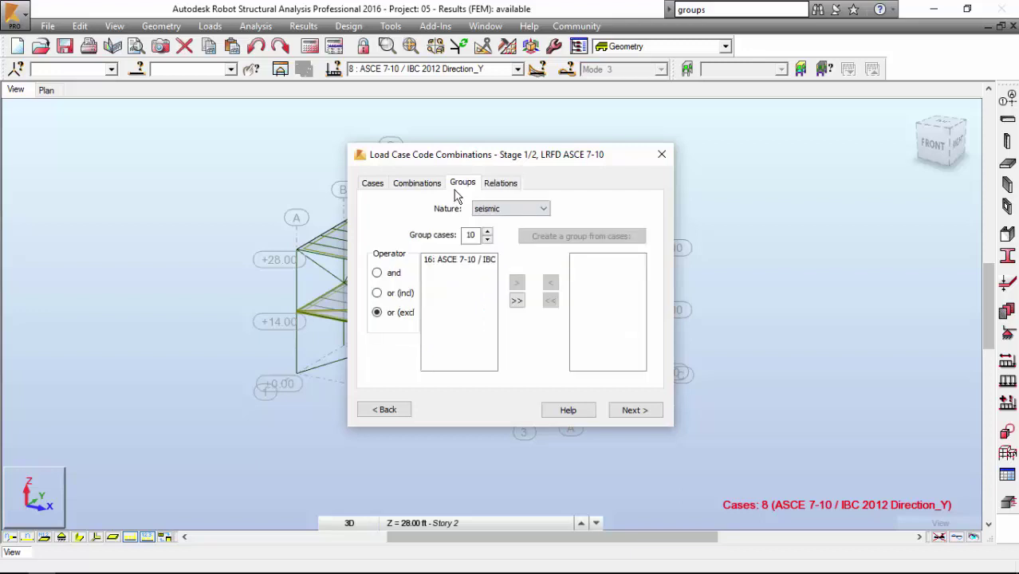
Proceed to stage 2 of the code combinations and mark all listed combinations for generation.
left_click(633, 410)
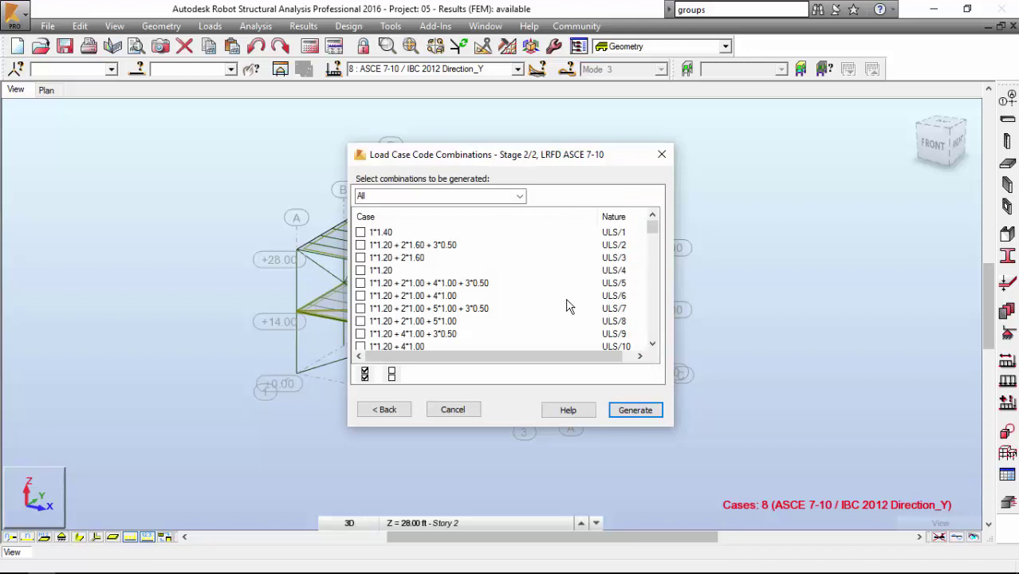
scroll(656, 249, "down", 5)
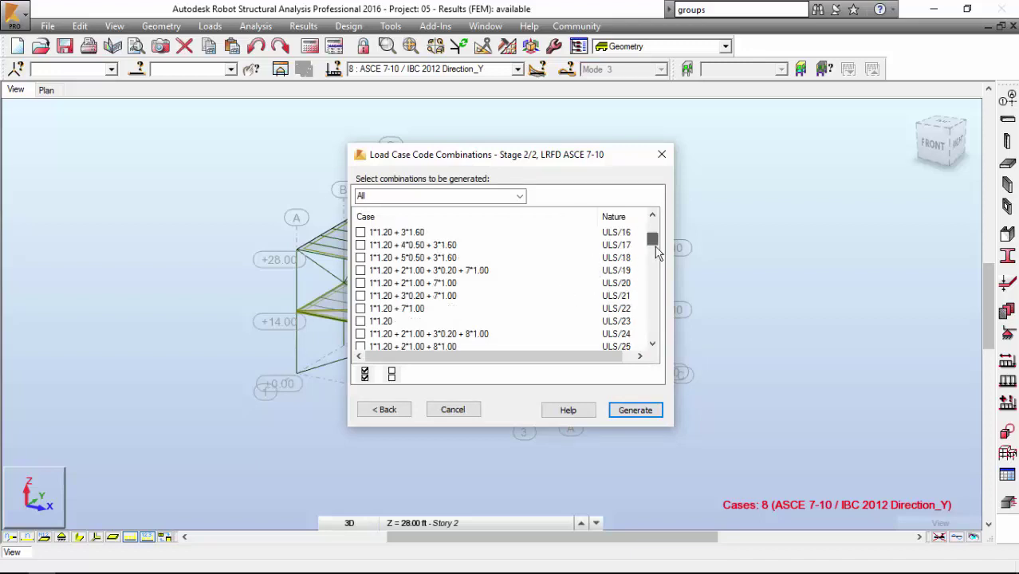
mouse_move(655, 249)
left_mouse_down()
mouse_move(653, 332)
mouse_move(654, 232)
left_mouse_up()
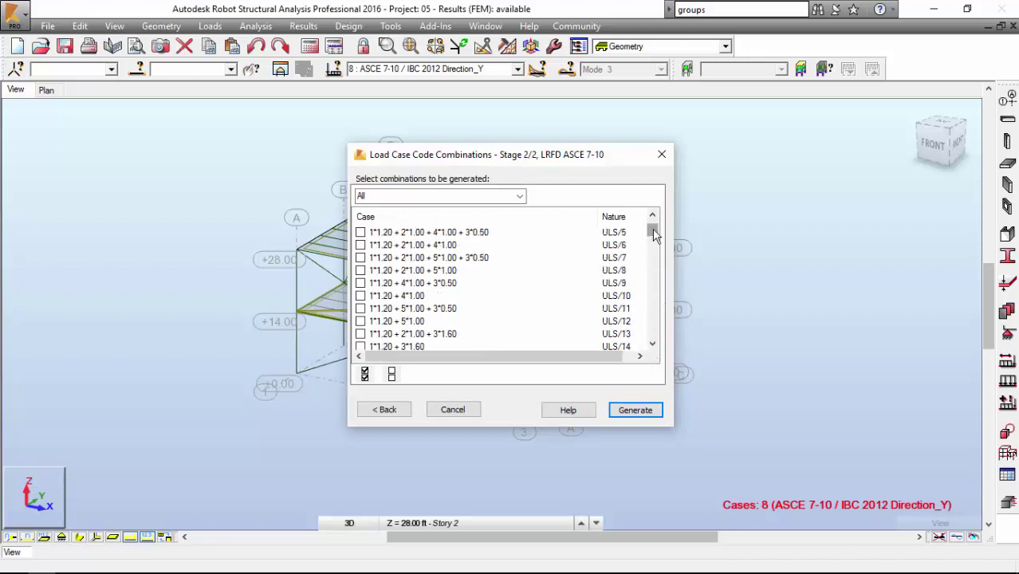
left_click(365, 374)
scroll(414, 265, "down", 7)
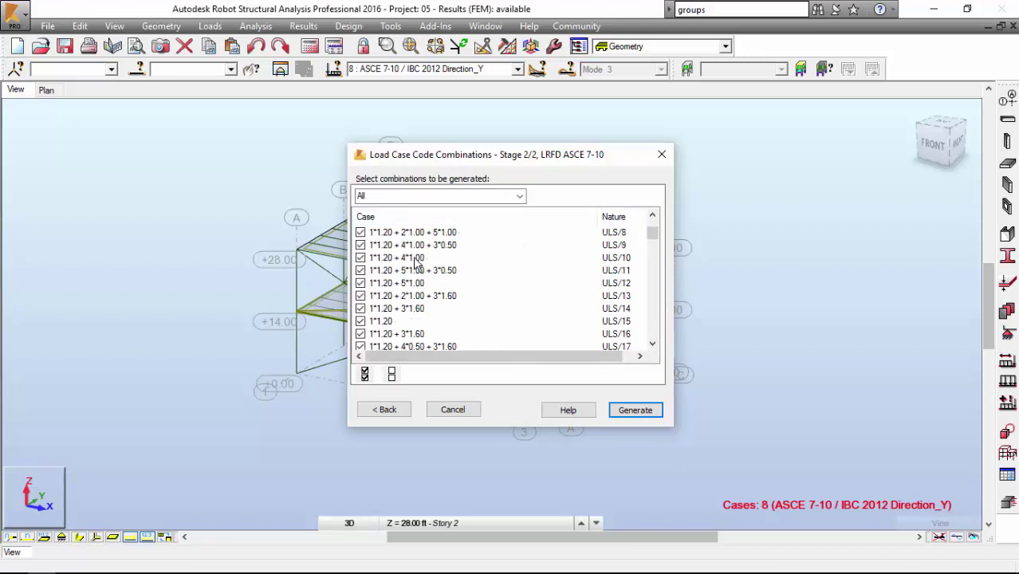
scroll(413, 265, "down", 7)
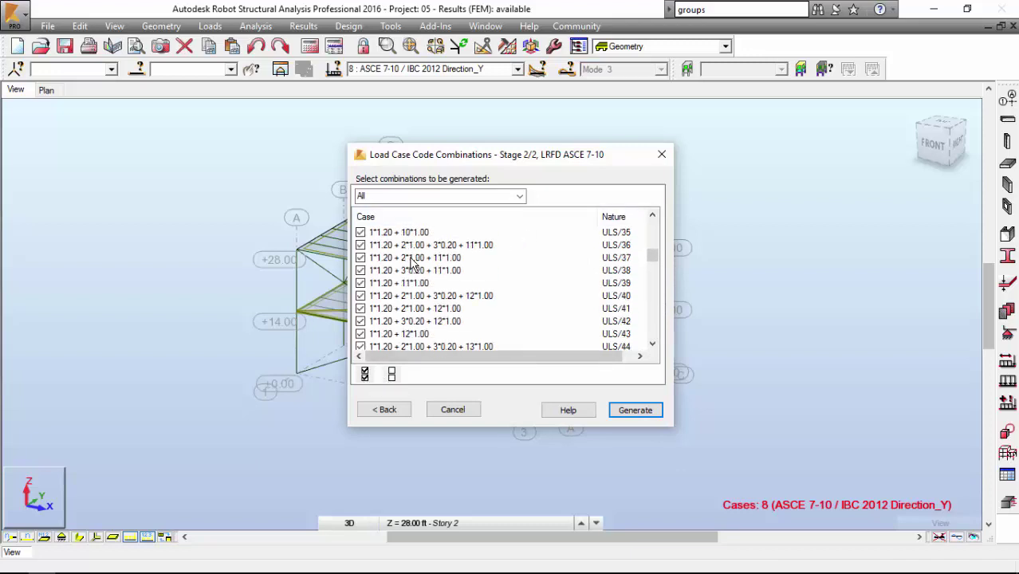
Generate all the marked ULS and SLS code combinations for LRFD ASCE 7-10.
scroll(416, 264, "down", 2)
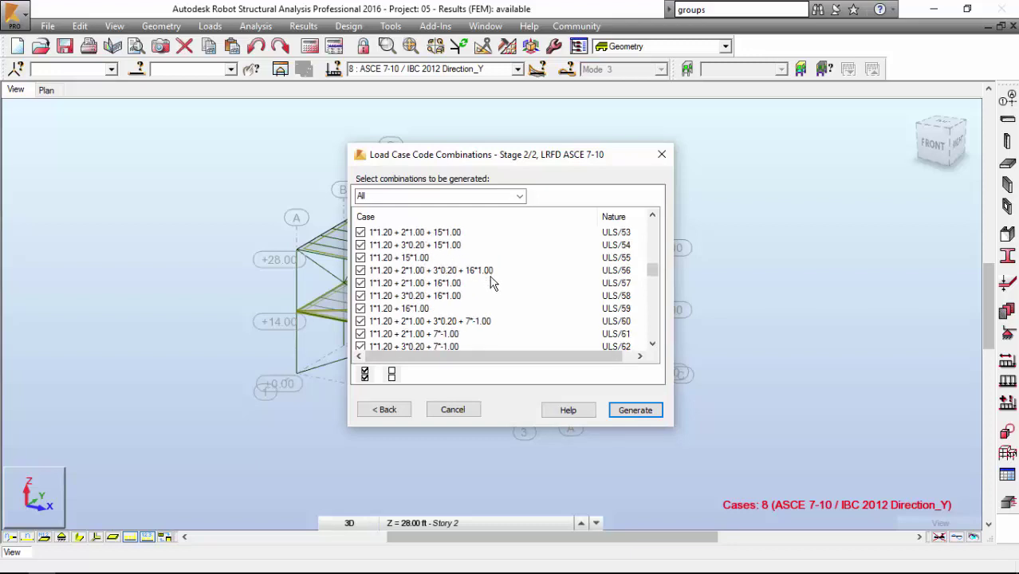
key("Return")
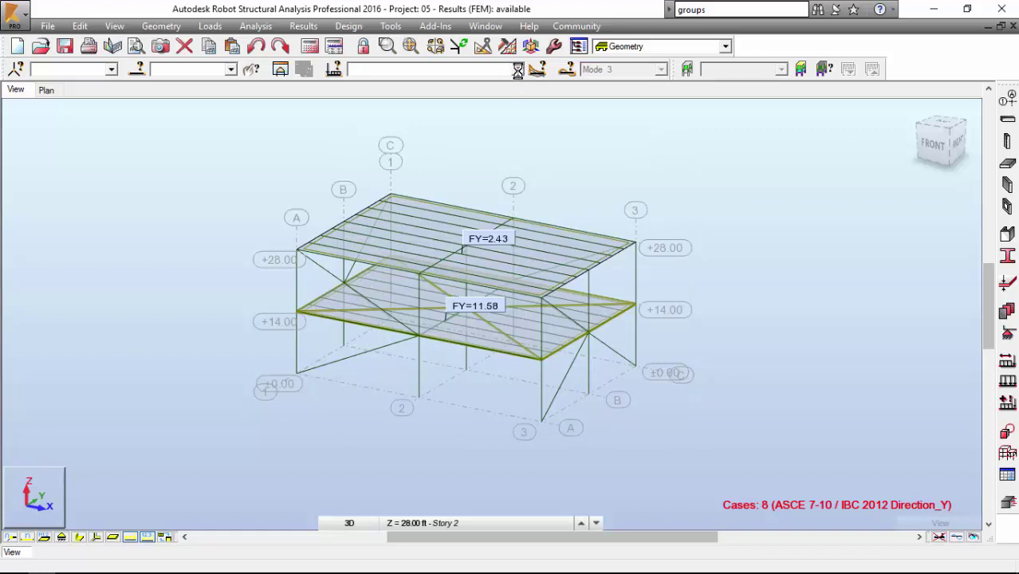
Examine the full list of load cases, from the simple cases through the generated ULS and SLS combinations.
left_click(518, 69)
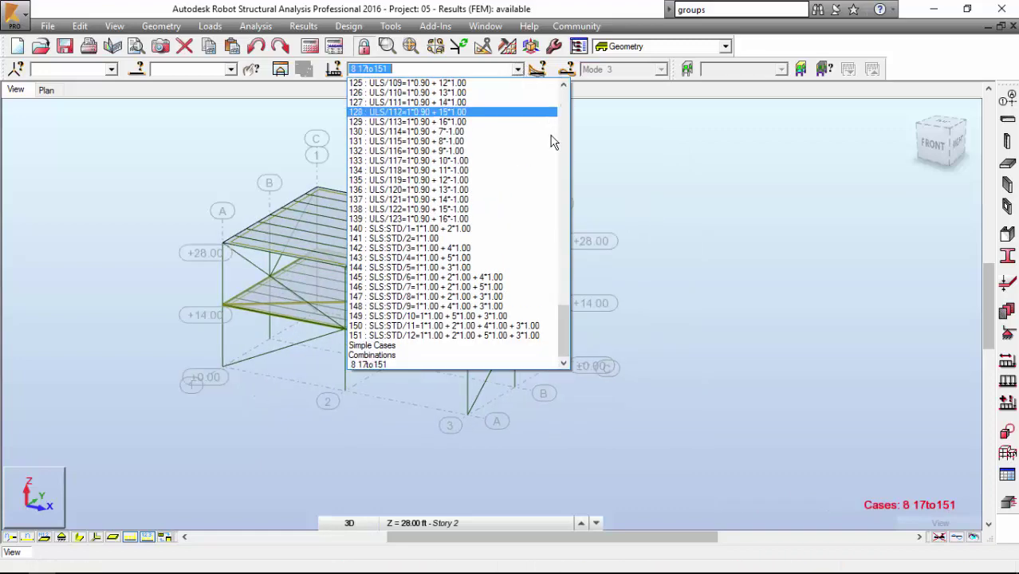
left_click_drag(563, 317, 563, 92)
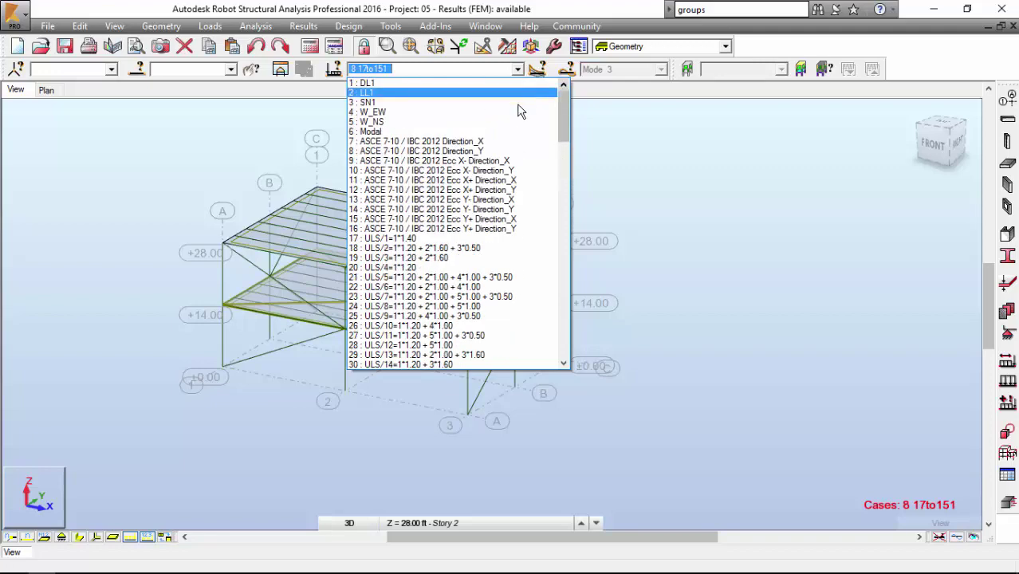
scroll(467, 239, "down", 2)
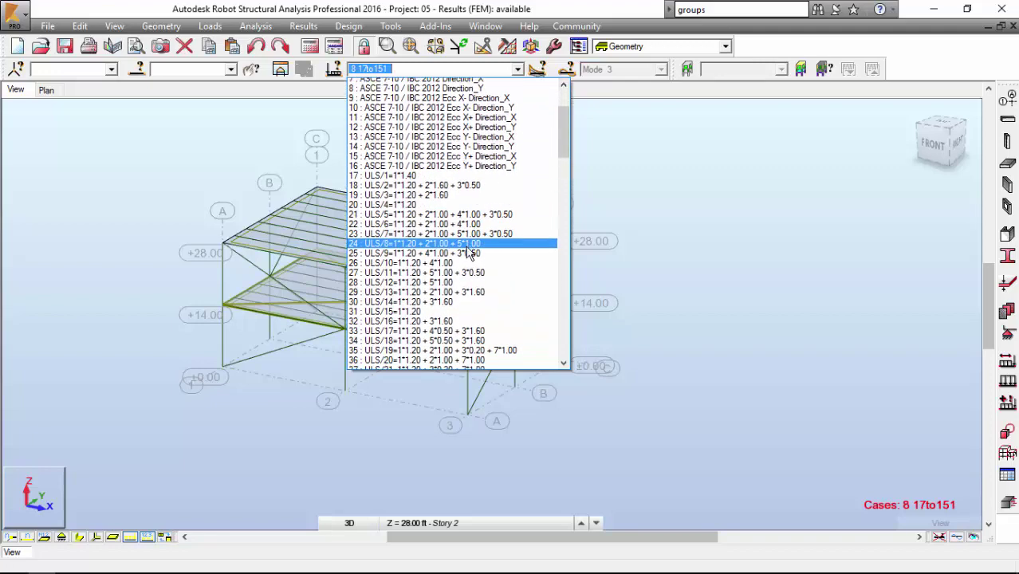
scroll(467, 253, "down", 18)
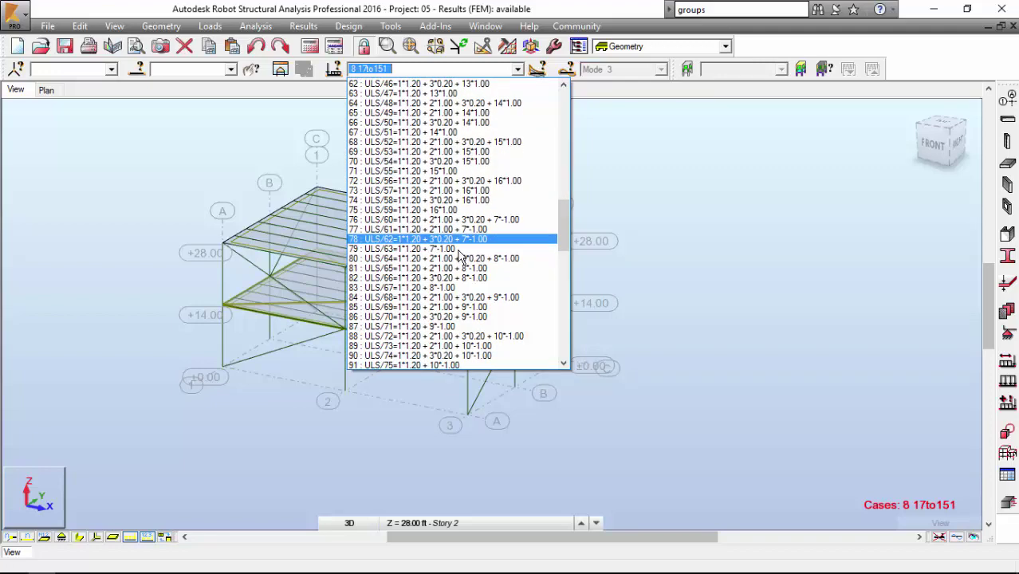
scroll(461, 255, "down", 8)
scroll(448, 252, "down", 2)
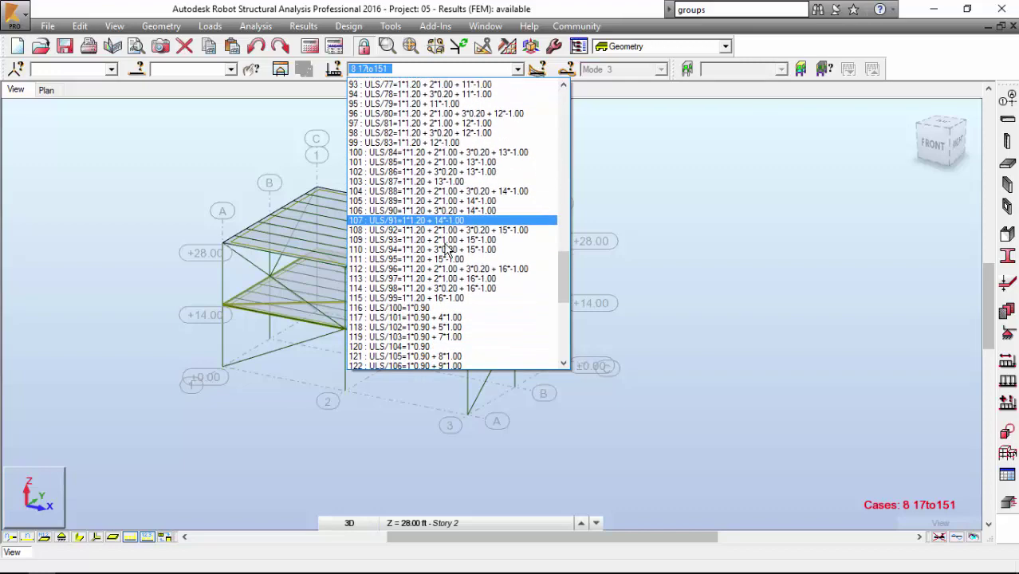
scroll(447, 252, "down", 11)
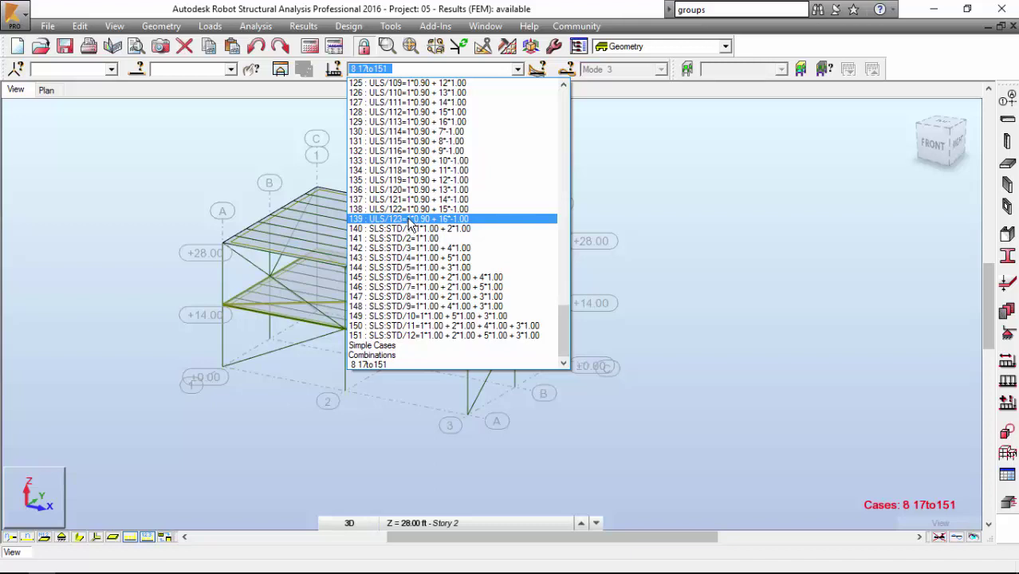
left_click(661, 184)
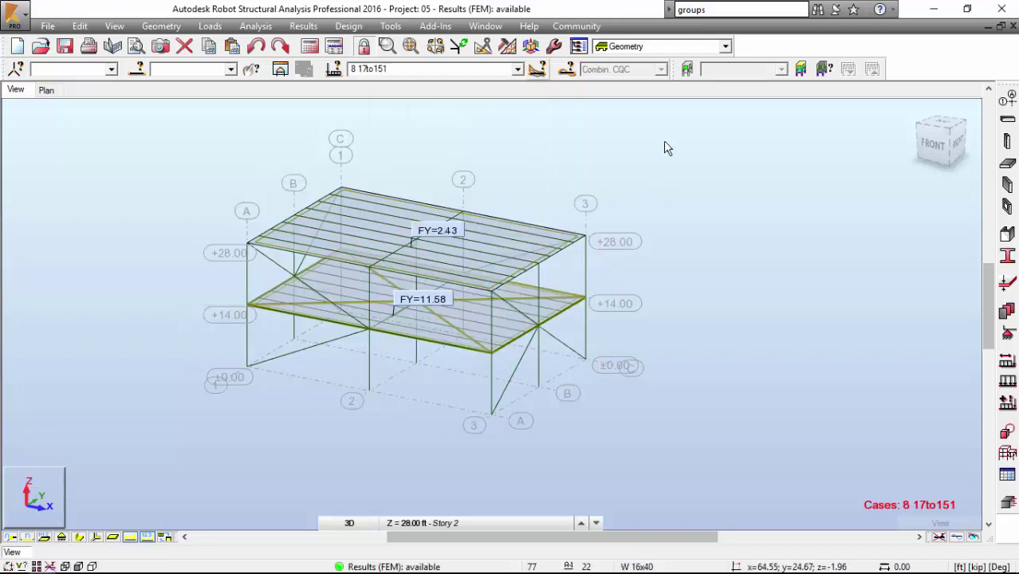